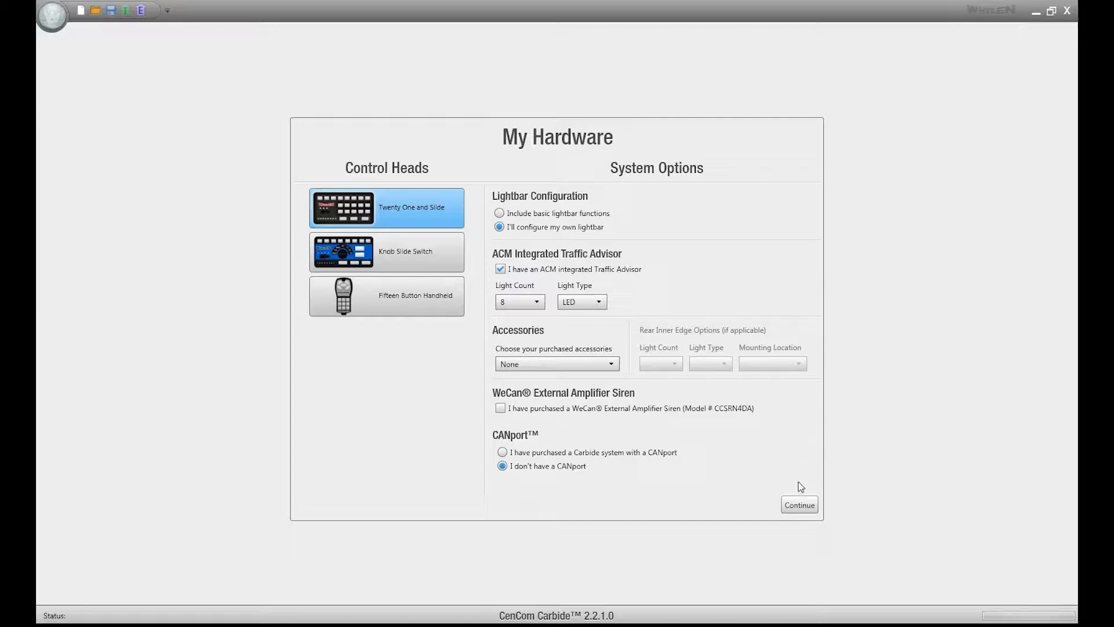
- Continue to the programming view and inspect the Standby release state and the FLSH button settings
left_click(807, 505)
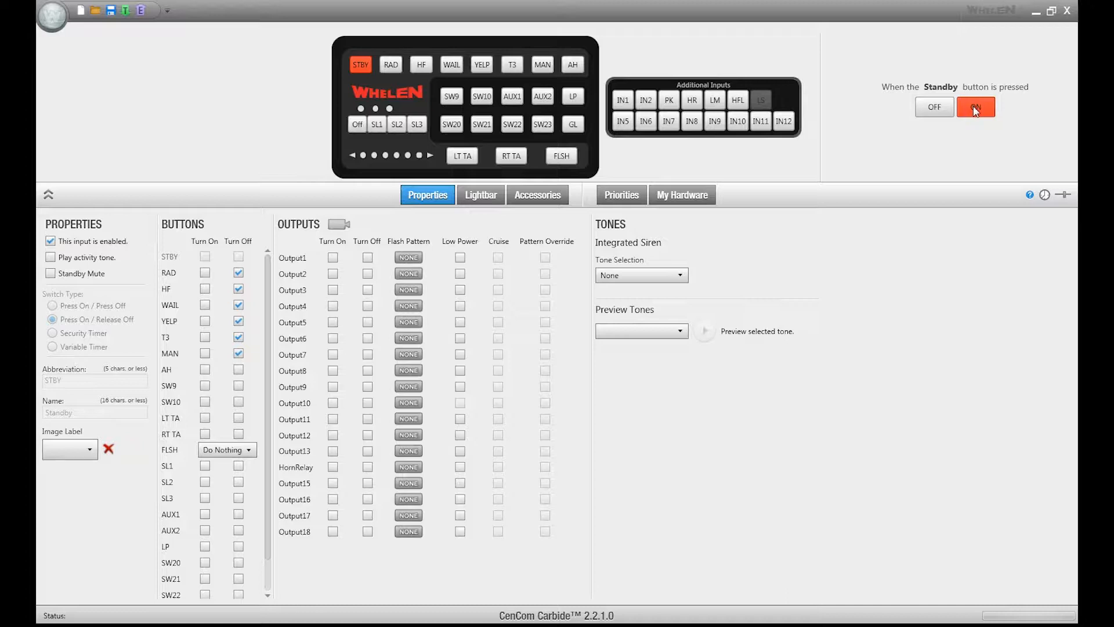
left_click(940, 109)
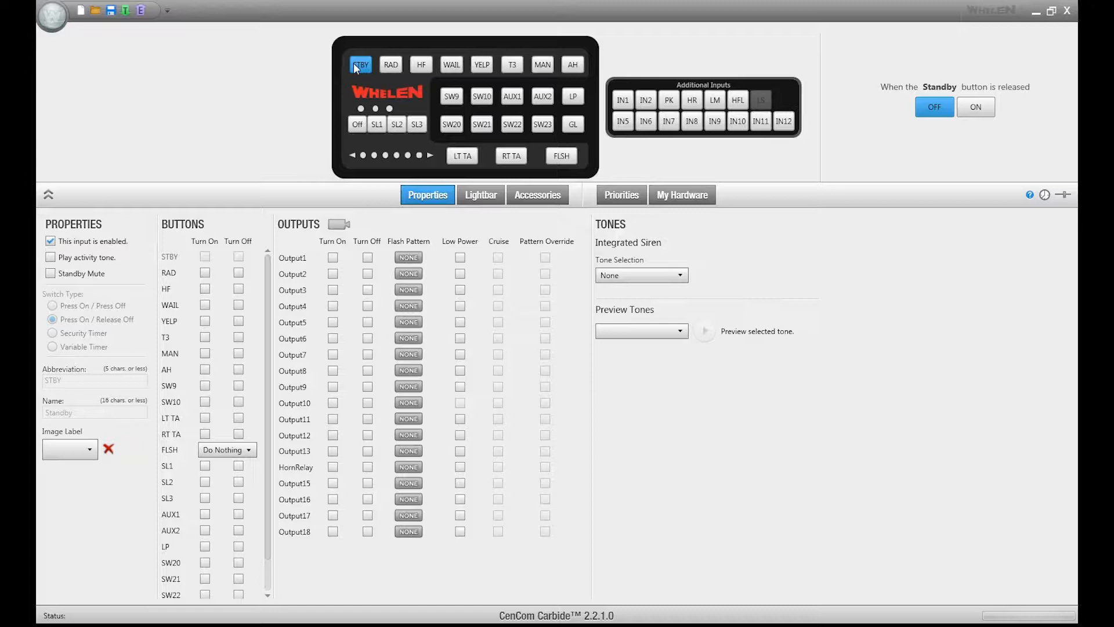
left_click(561, 154)
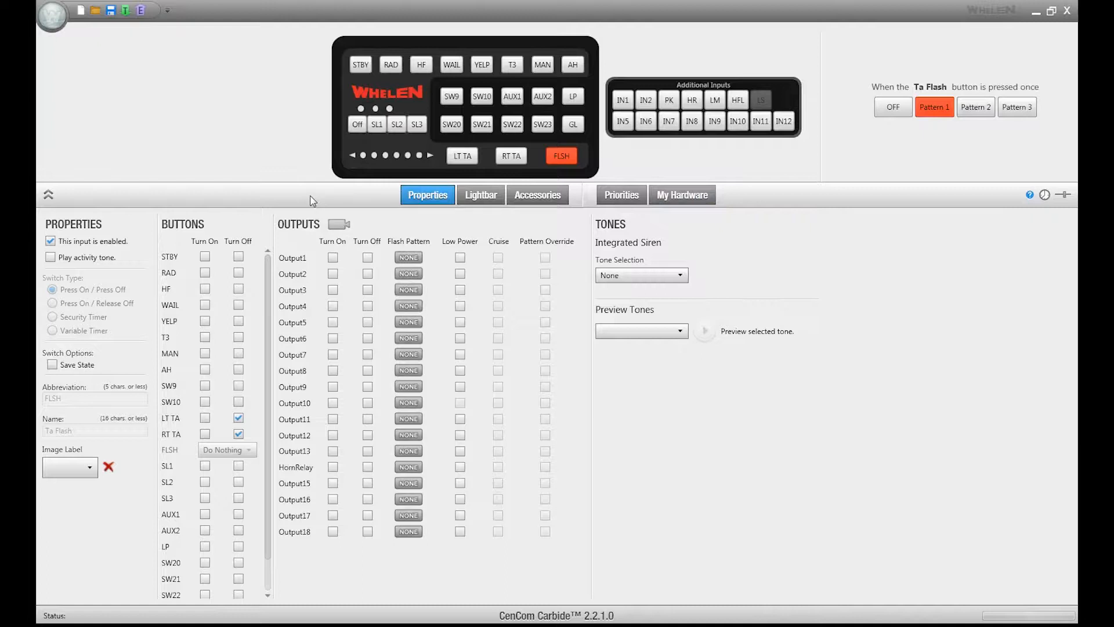
- Collapse the control-head panel and browse the selected-input and pattern lists for Ta Flash
left_click(49, 194)
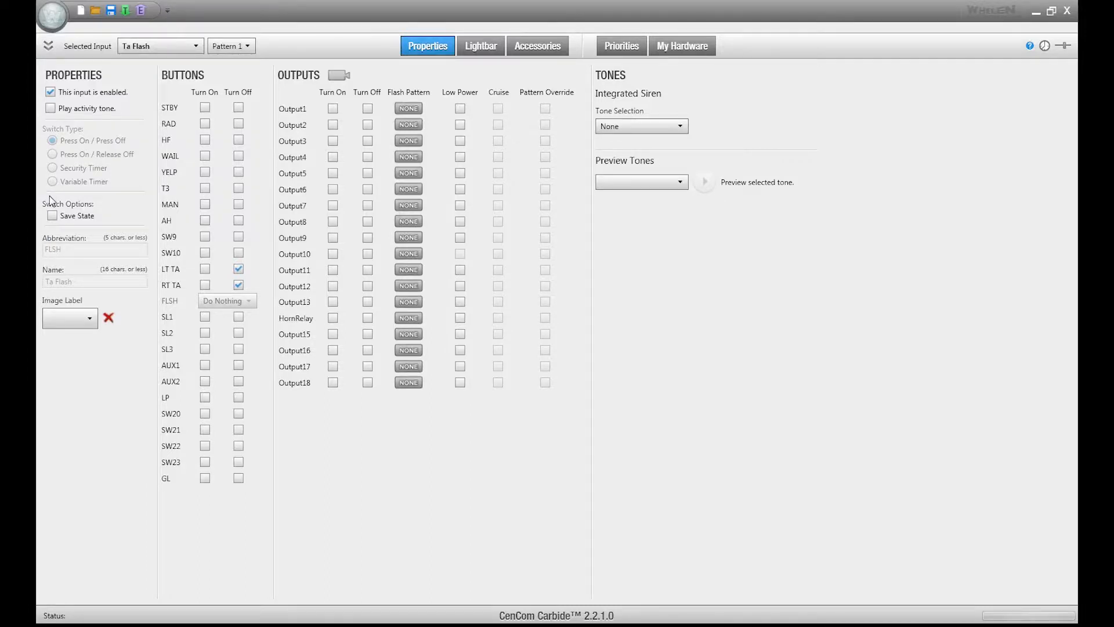
left_click(166, 46)
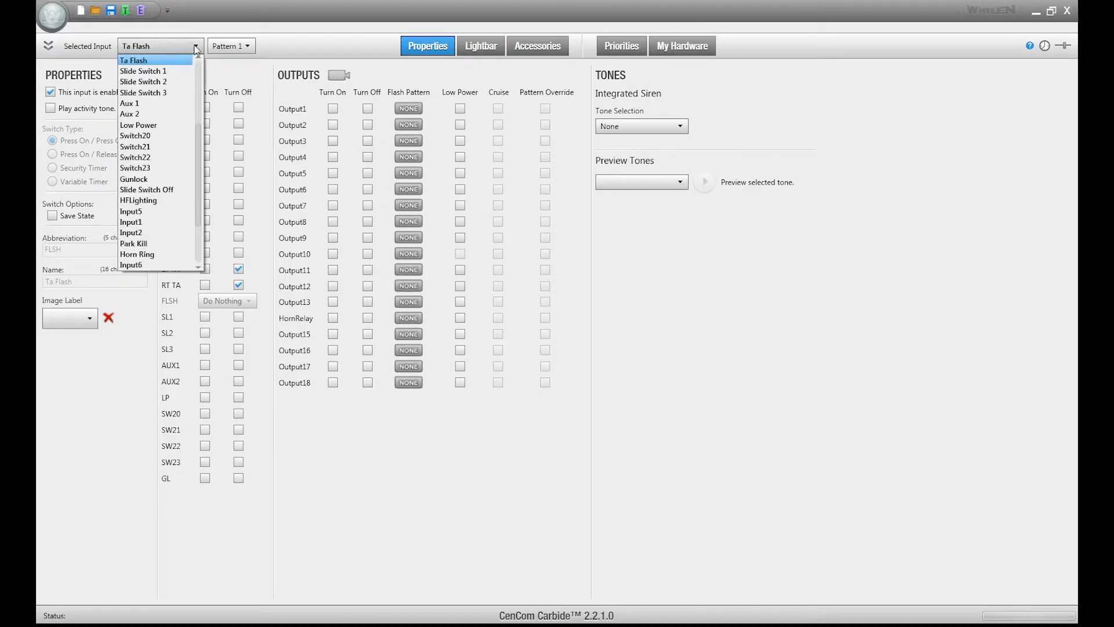
left_click(230, 48)
left_click(230, 48)
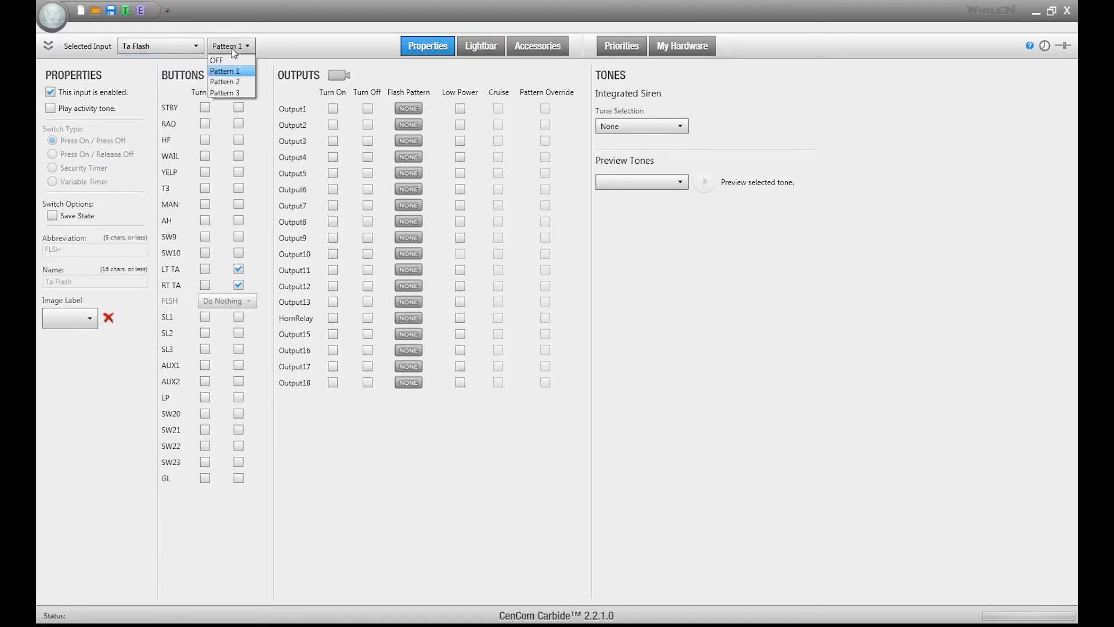
left_click(233, 51)
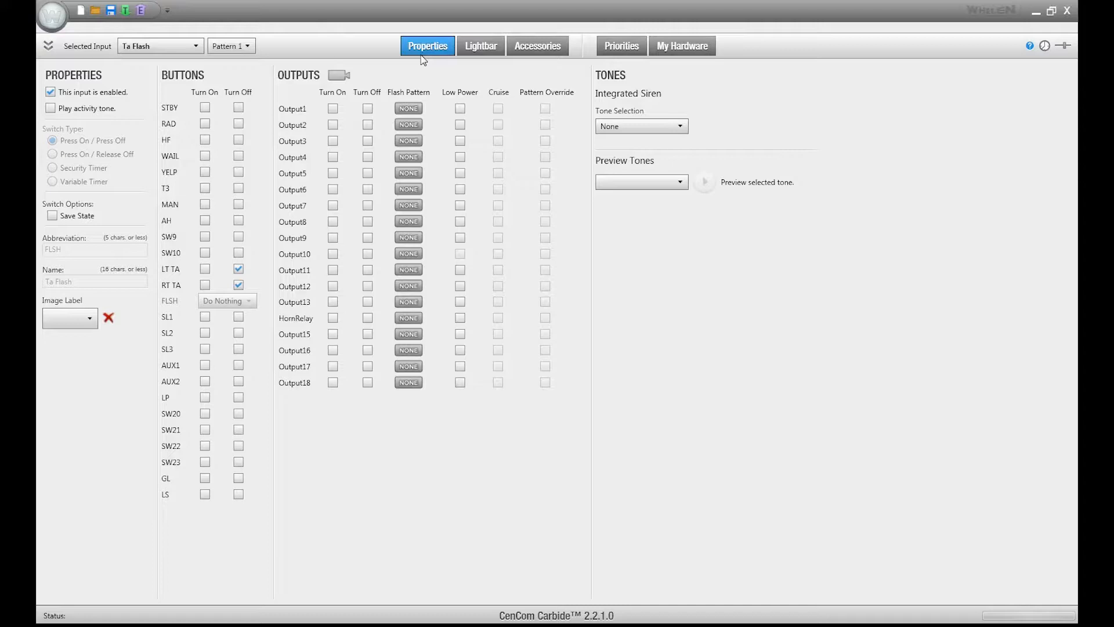
- Start a new configuration with basic lightbar functions and the Expansion Module (16 outputs) + (Rear) Inner Edge accessories
left_click(81, 11)
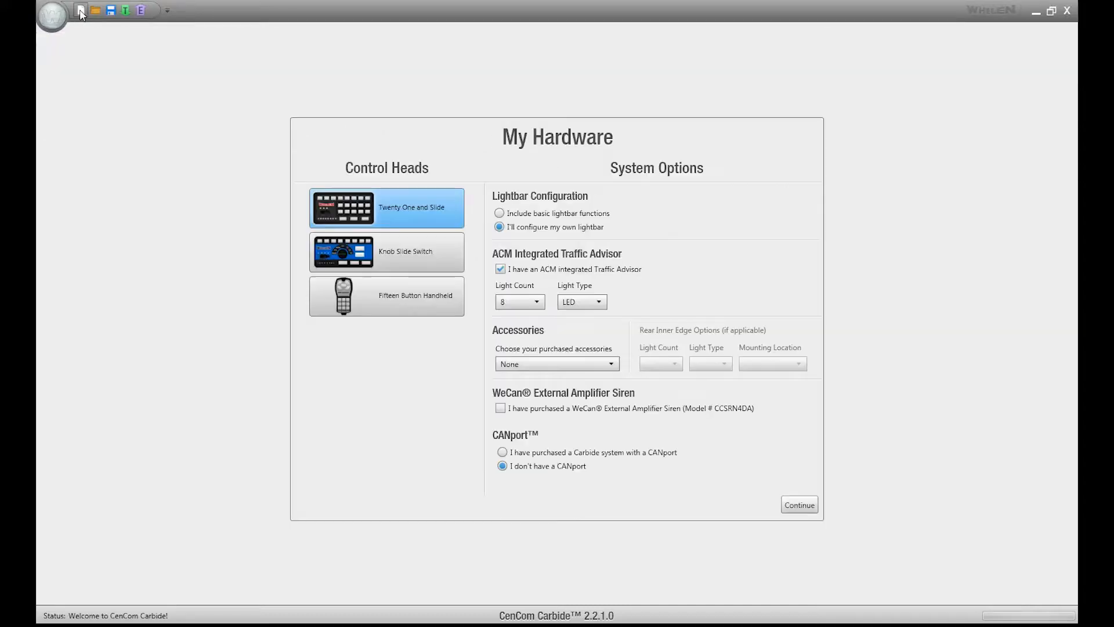
left_click(545, 218)
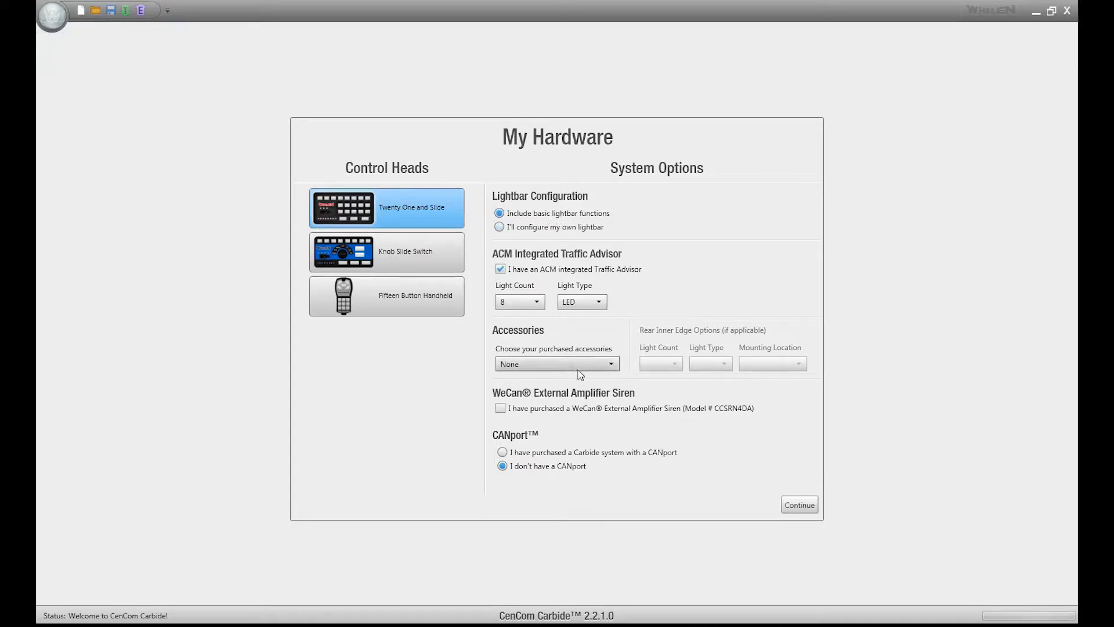
left_click(599, 365)
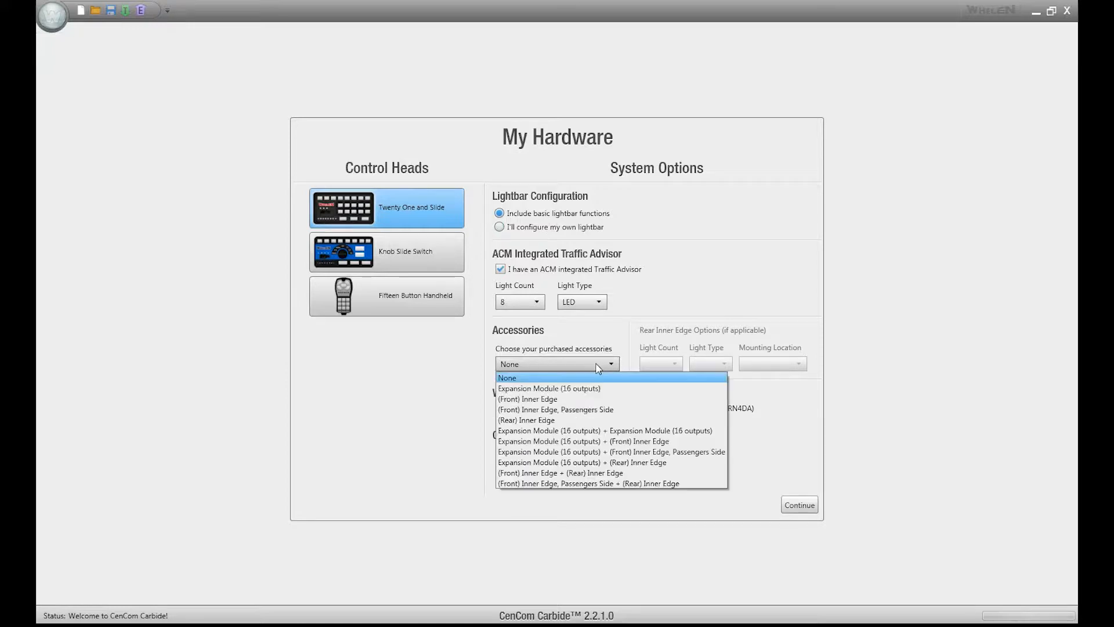
left_click(571, 465)
- Set the rear inner edge options to a Six light count, Duo light type and a mounting location
left_click(675, 366)
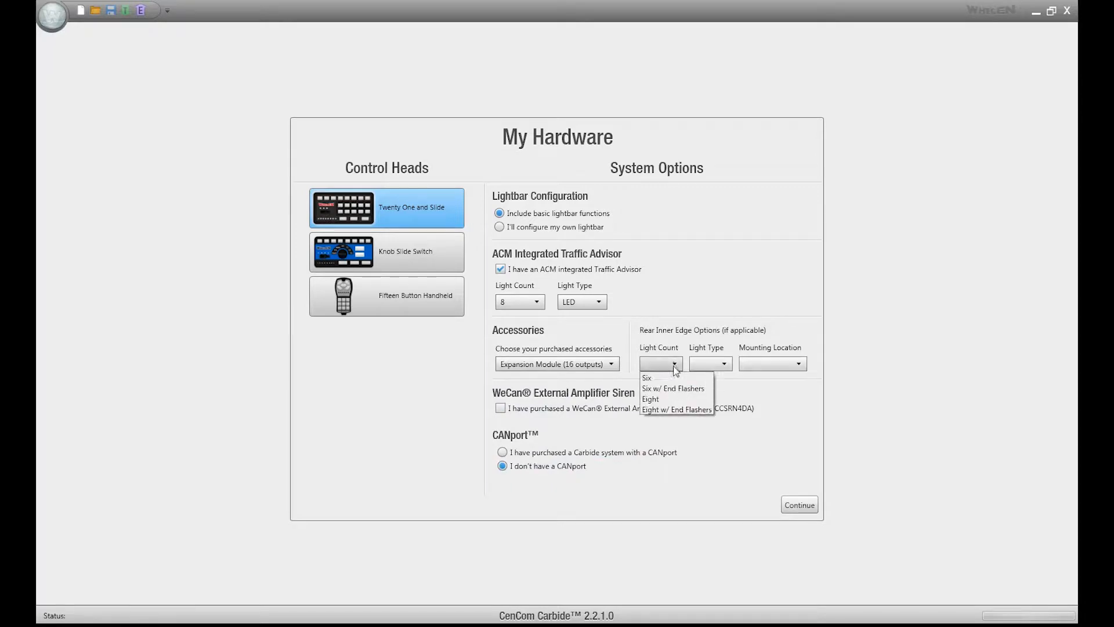
left_click(673, 379)
left_click(712, 363)
left_click(716, 380)
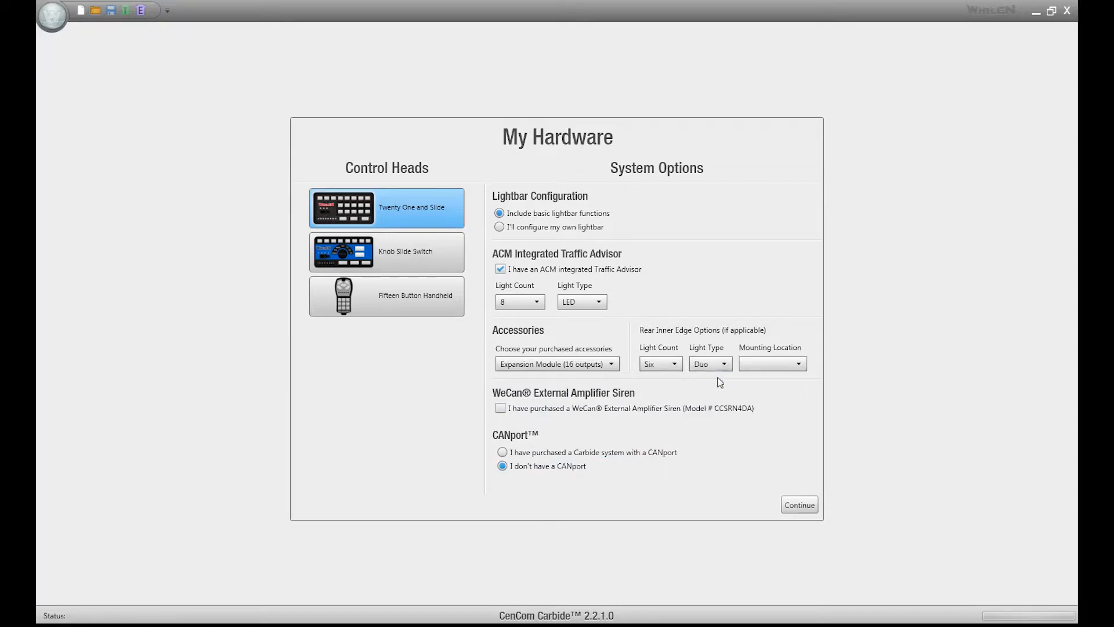
left_click(768, 367)
left_click(775, 381)
- Add the WeCan External Amplifier Siren and a Carbide system with CANport, and continue to programming
left_click(500, 407)
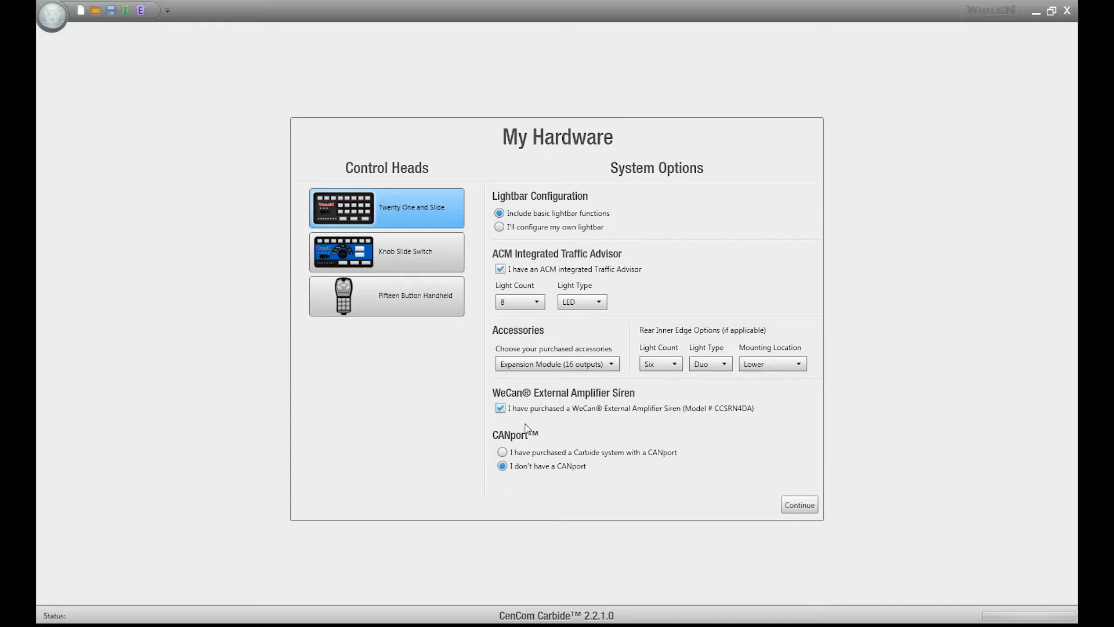
left_click(503, 452)
left_click(807, 506)
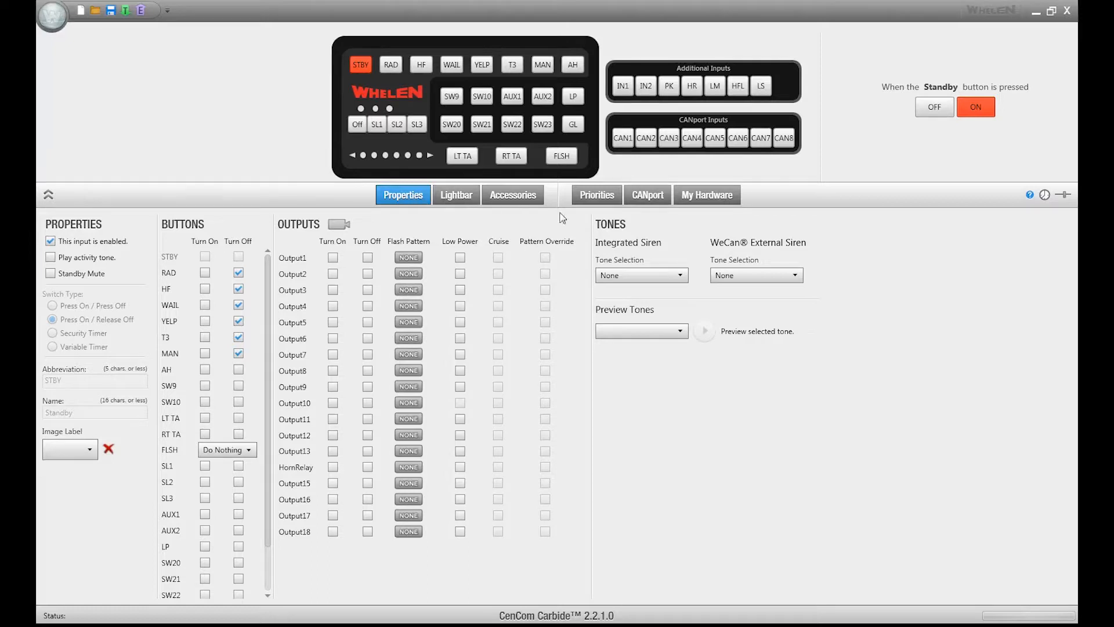
- Browse the Integrated Siren and WeCan External Siren tone selection lists
left_click(644, 274)
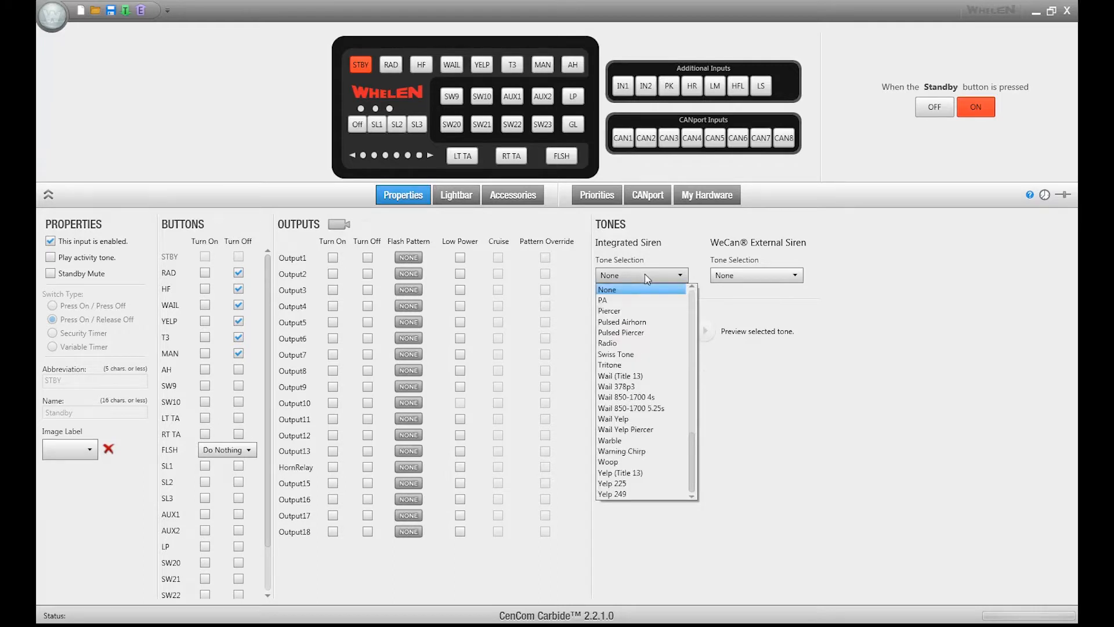
left_click(646, 275)
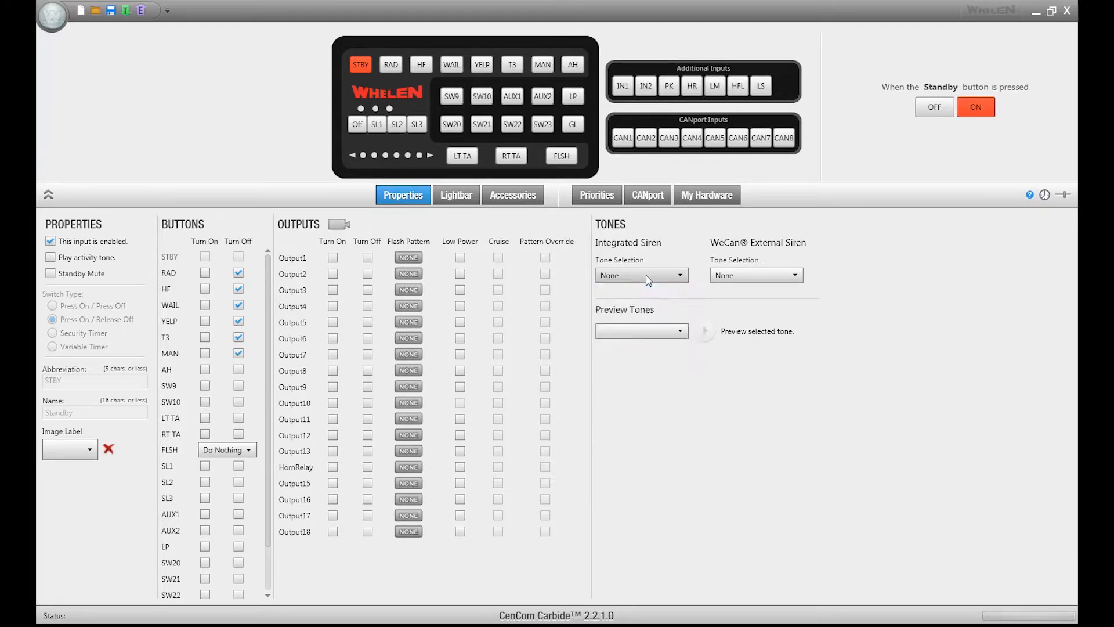
left_click(765, 278)
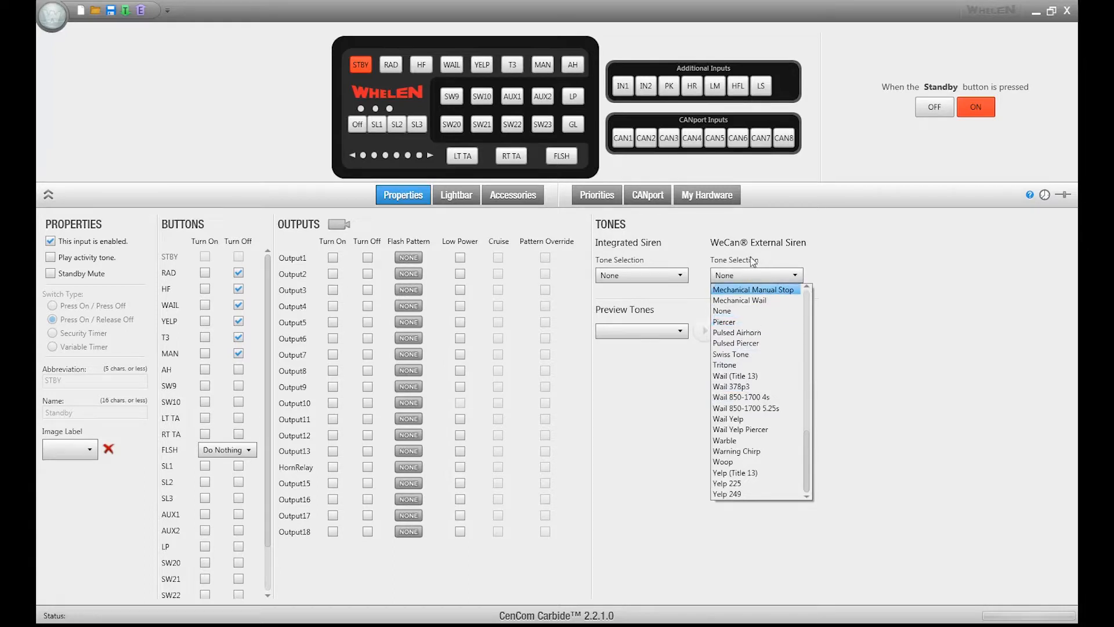
left_click(757, 273)
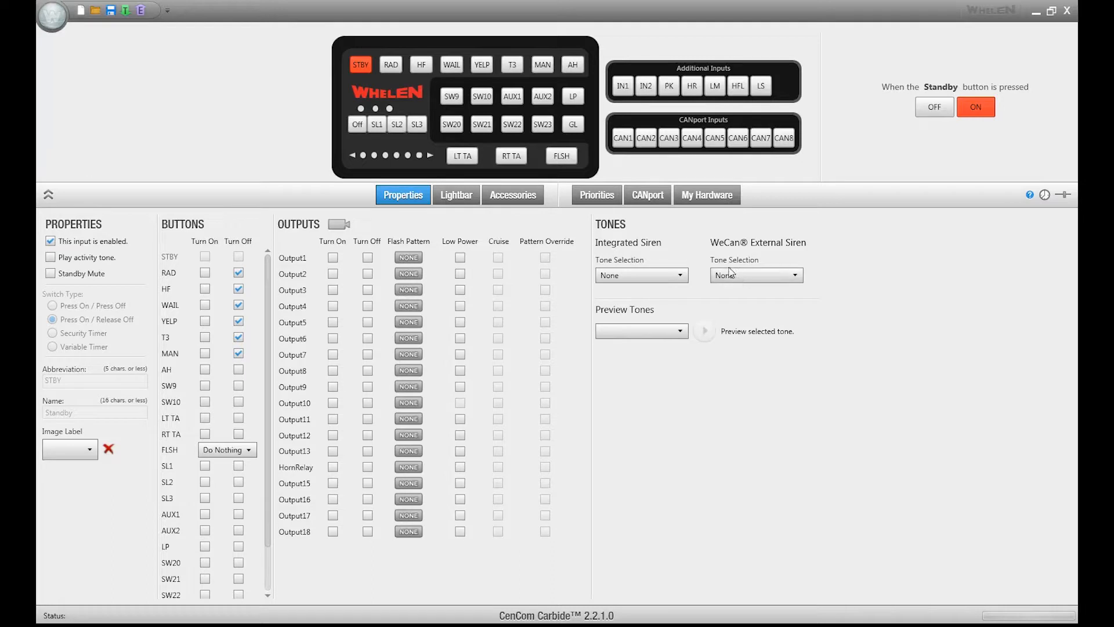
- Open the lightbar view and preview the lights assigned to Slide Switches 1, 2 and 3
left_click(457, 198)
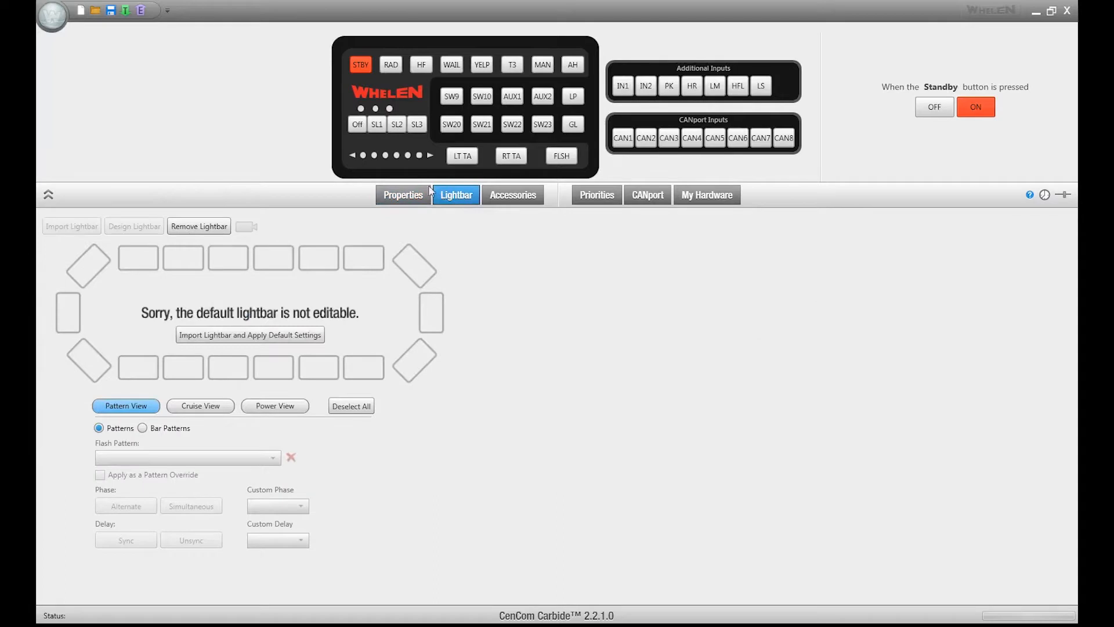
left_click(376, 124)
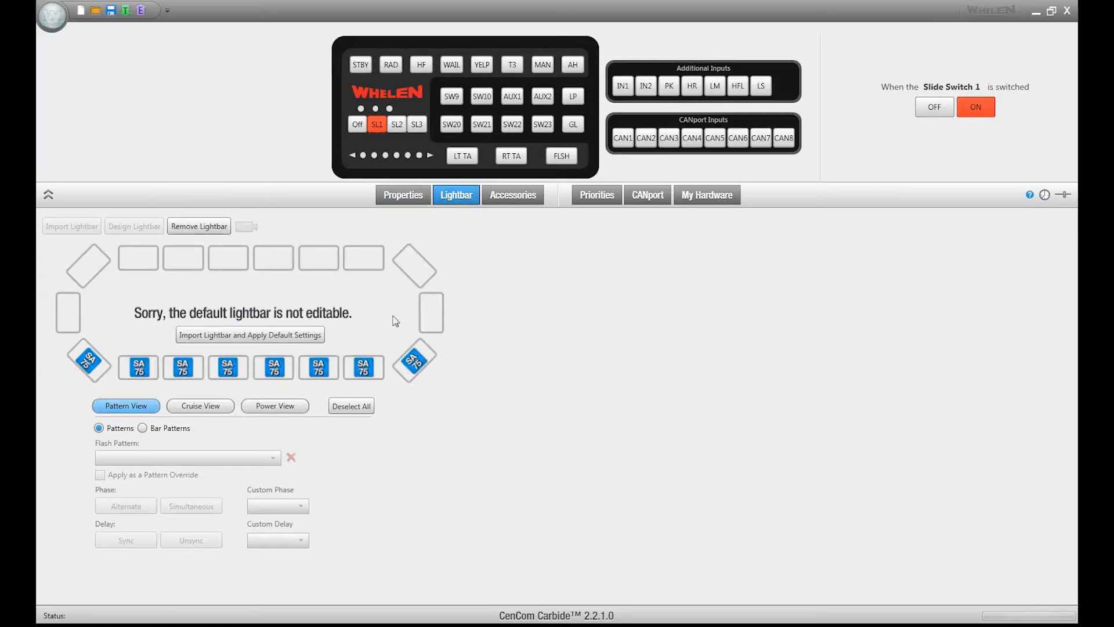
left_click(398, 130)
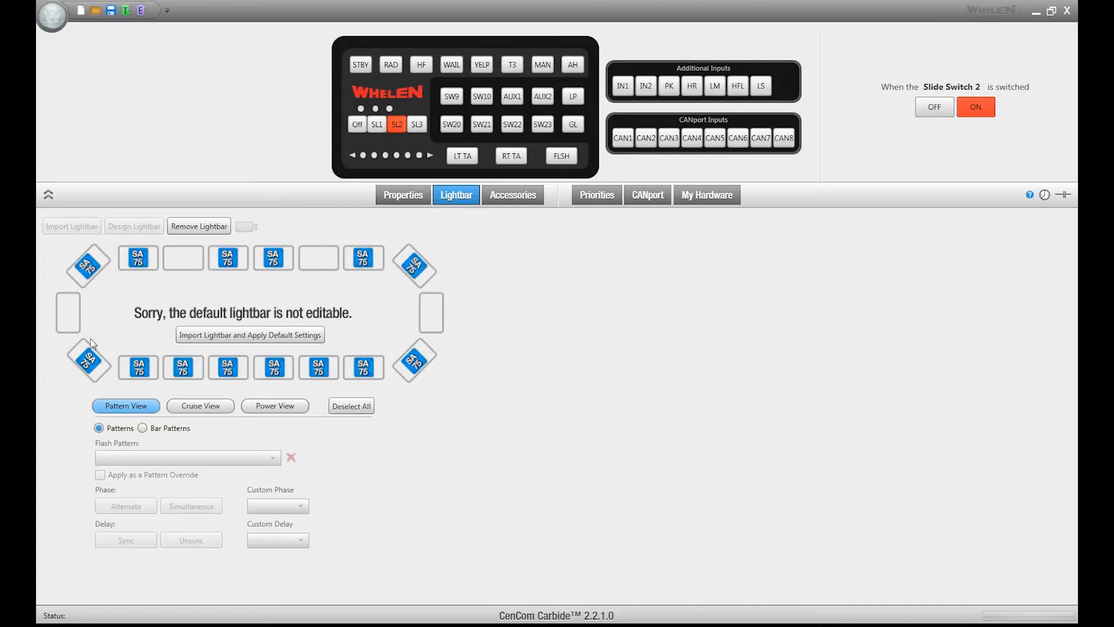
left_click(415, 123)
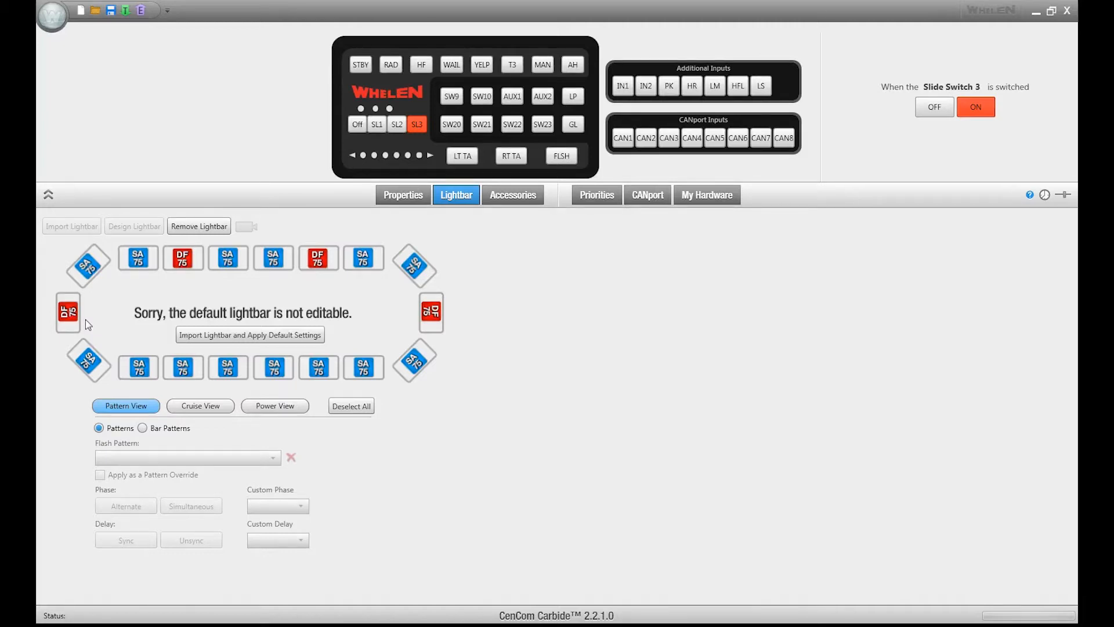
- Import the LibertyII Duo 48inchWithTA.bxr lightbar file and apply its default settings
left_click(187, 336)
left_click(181, 148)
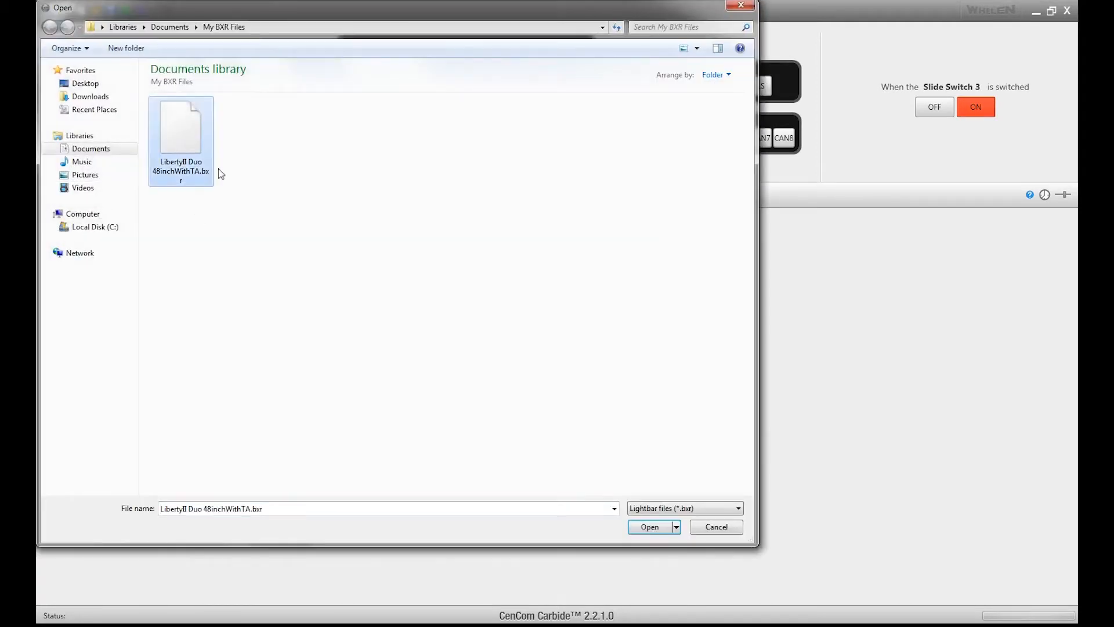
left_click(659, 530)
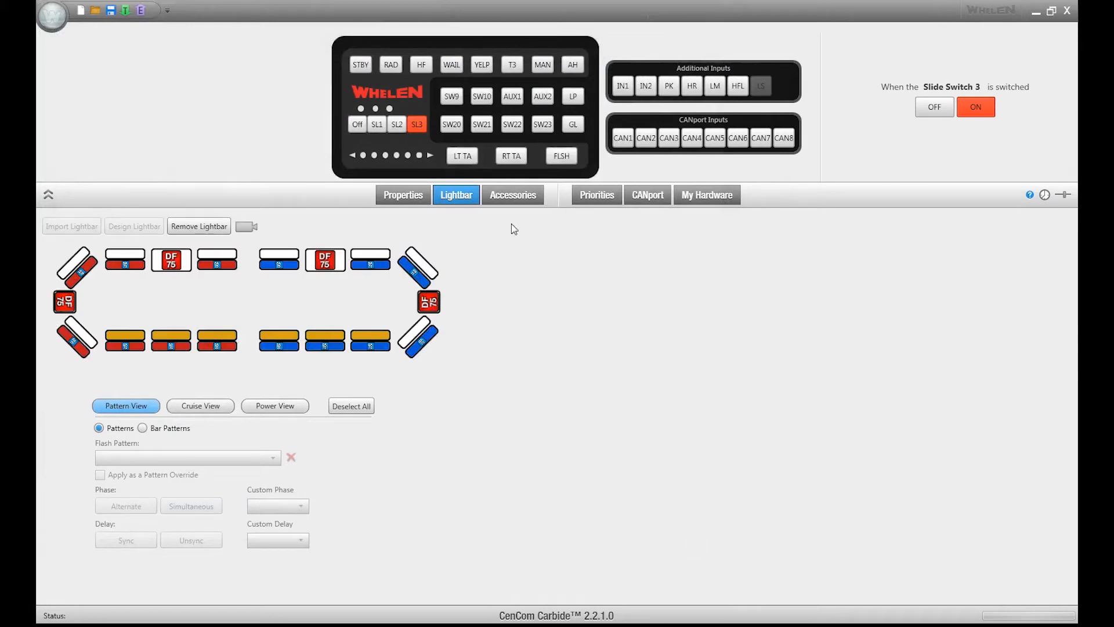
- Review the Accessories and CANport settings pages
left_click(502, 200)
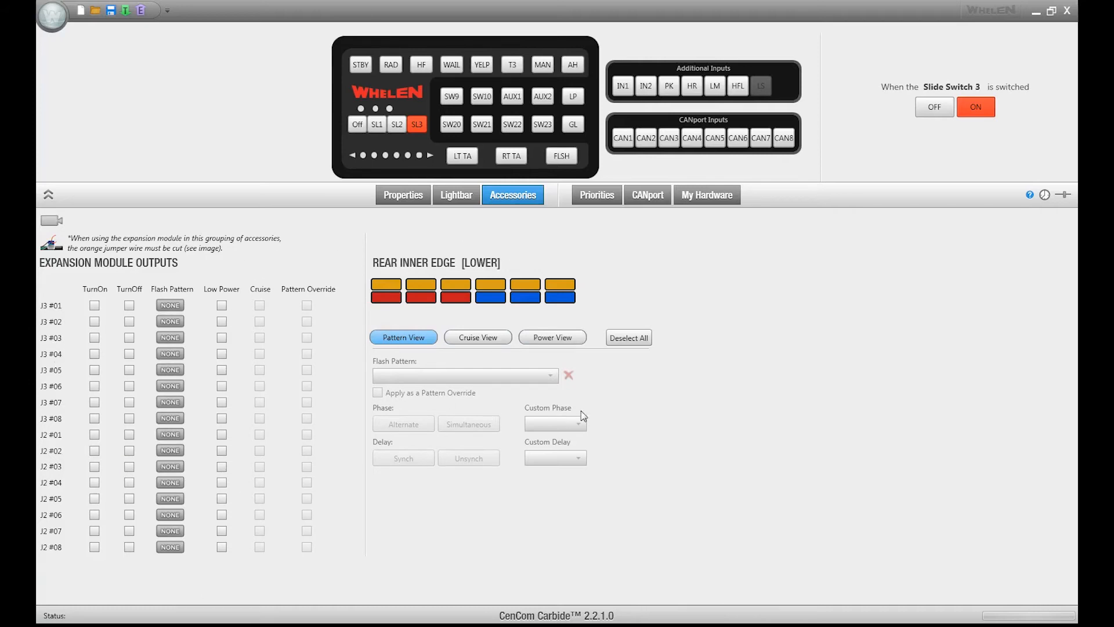
mouse_move(576, 286)
left_click(646, 196)
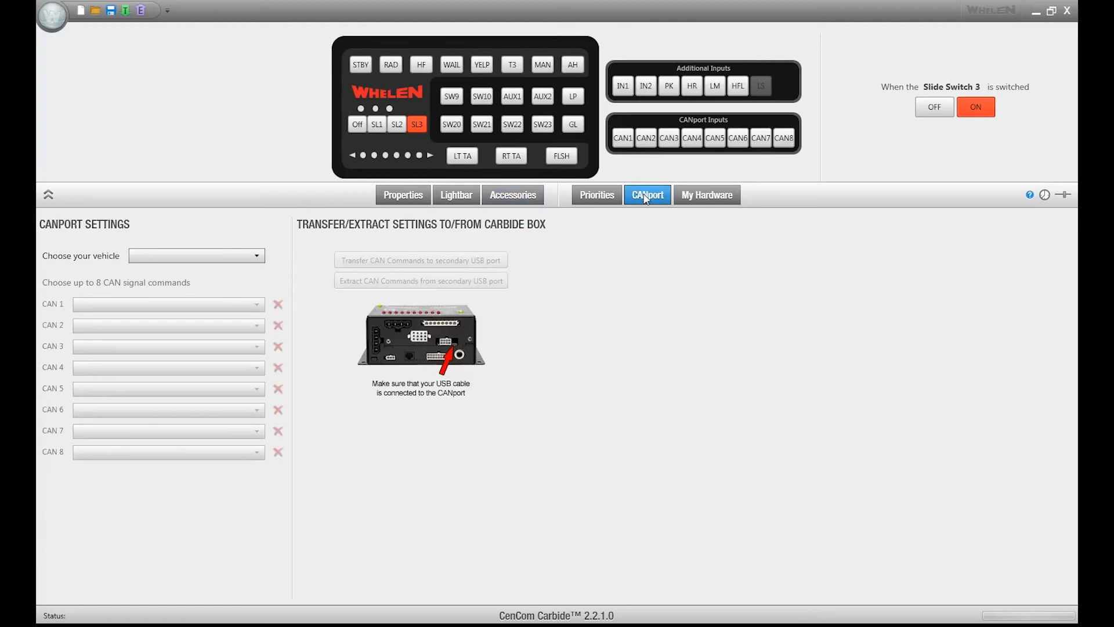